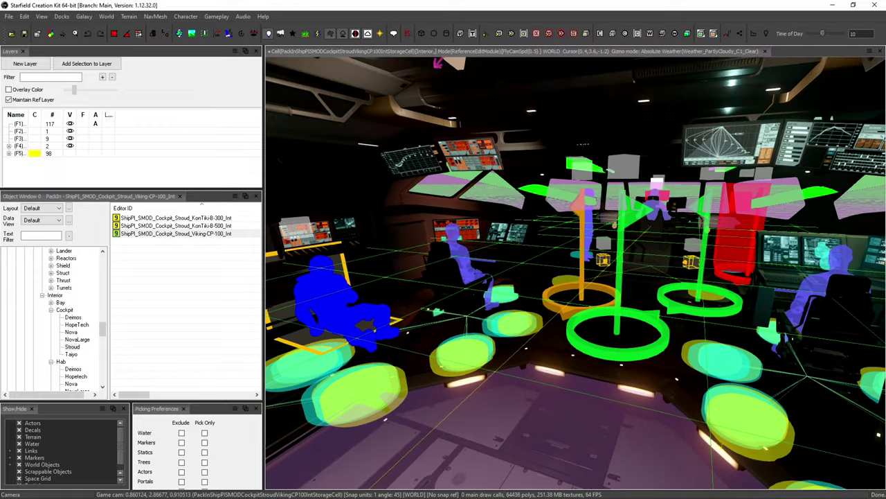
# - Examine the cockpit interior's floor, seats, consoles and markers to find a spot for a storage container
pyautogui.scroll(-2, 523, 395)
pyautogui.moveTo(521, 391); pyautogui.dragTo(607, 324, button='middle')
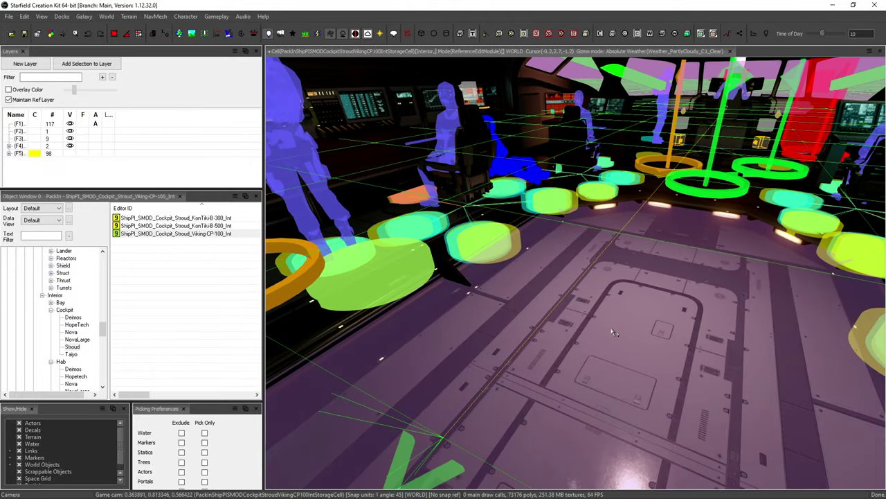
pyautogui.moveTo(601, 284); pyautogui.dragTo(564, 280, button='middle')
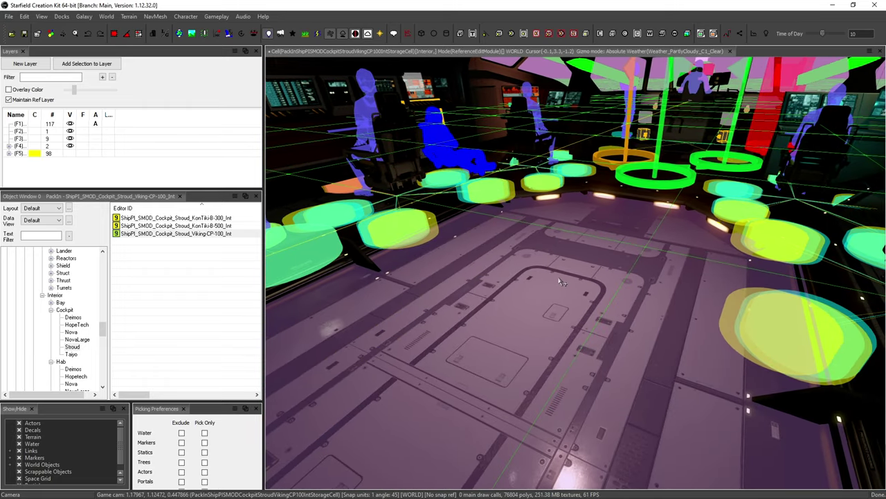
pyautogui.moveTo(562, 282); pyautogui.dragTo(561, 282, button='right')
pyautogui.moveTo(659, 291); pyautogui.dragTo(423, 255, button='middle')
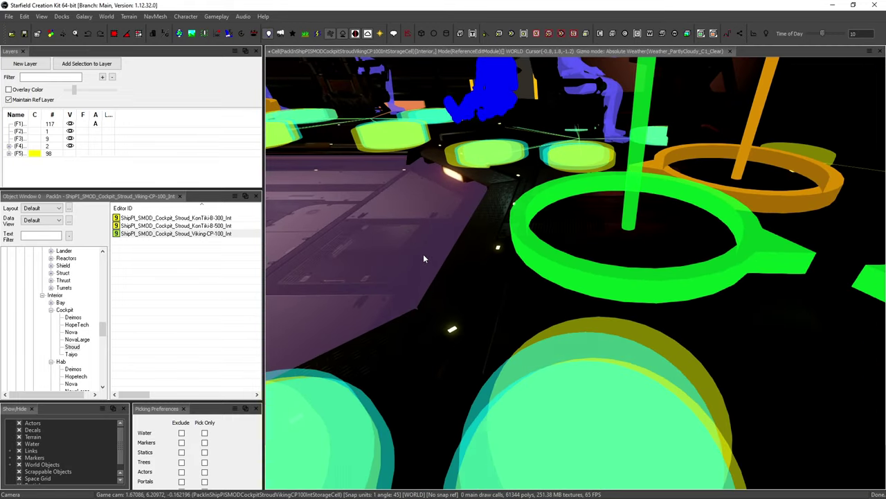
pyautogui.scroll(-5, 424, 255)
pyautogui.moveTo(431, 258); pyautogui.dragTo(431, 256, button='right')
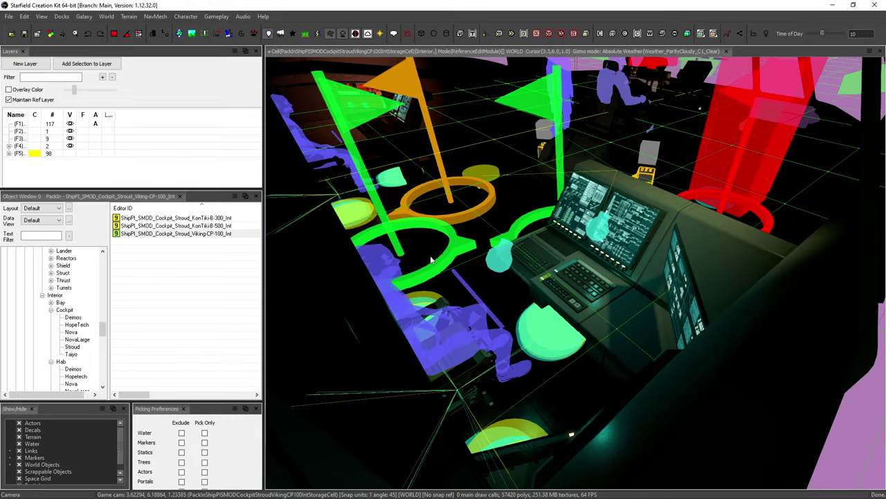
pyautogui.moveTo(431, 260); pyautogui.dragTo(471, 316, button='middle')
pyautogui.moveTo(470, 316); pyautogui.dragTo(470, 316, button='right')
pyautogui.scroll(4, 470, 315)
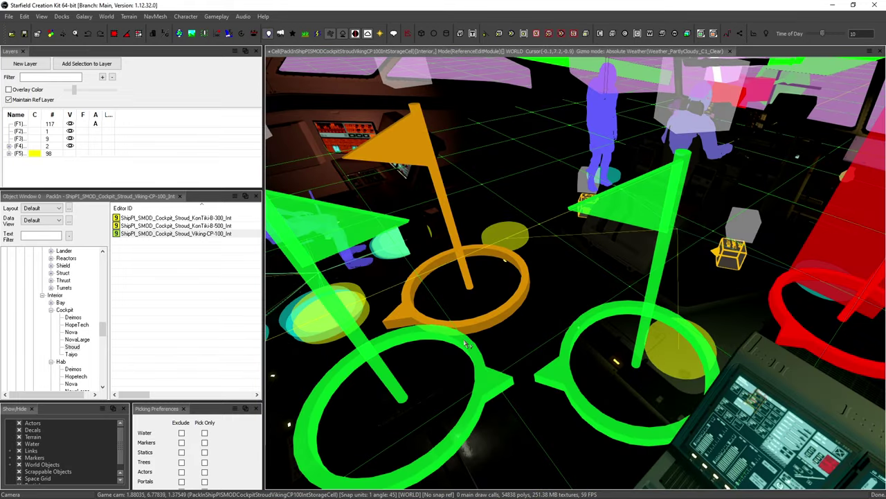
pyautogui.scroll(3, 465, 344)
pyautogui.moveTo(465, 344); pyautogui.dragTo(591, 305, button='middle')
pyautogui.scroll(-3, 601, 287)
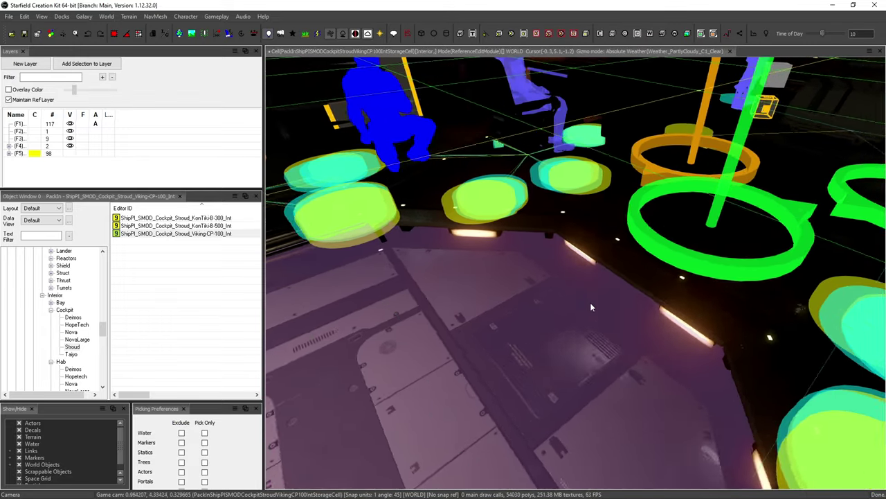
pyautogui.scroll(2, 589, 303)
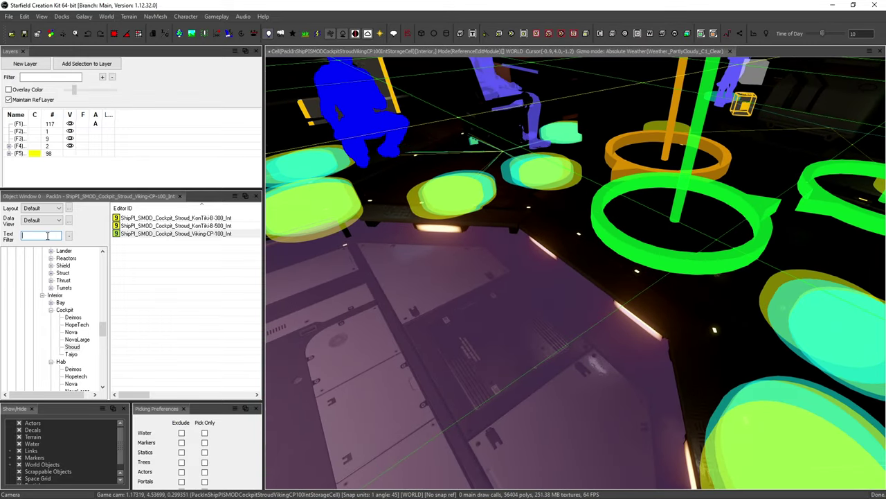
# - Filter the object list by "box" and look through the WorldObjects categories to the matching Container objects
pyautogui.scroll(15, 26, 288)
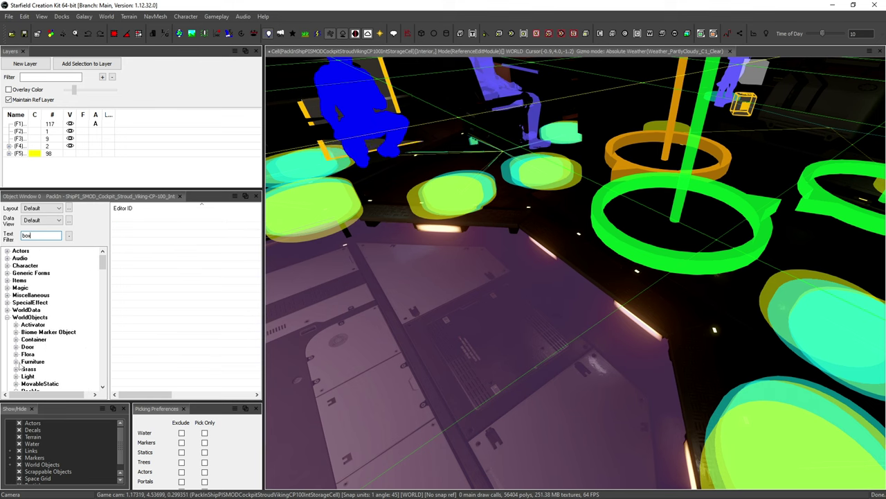
pyautogui.scroll(-3, 28, 349)
pyautogui.scroll(1, 52, 338)
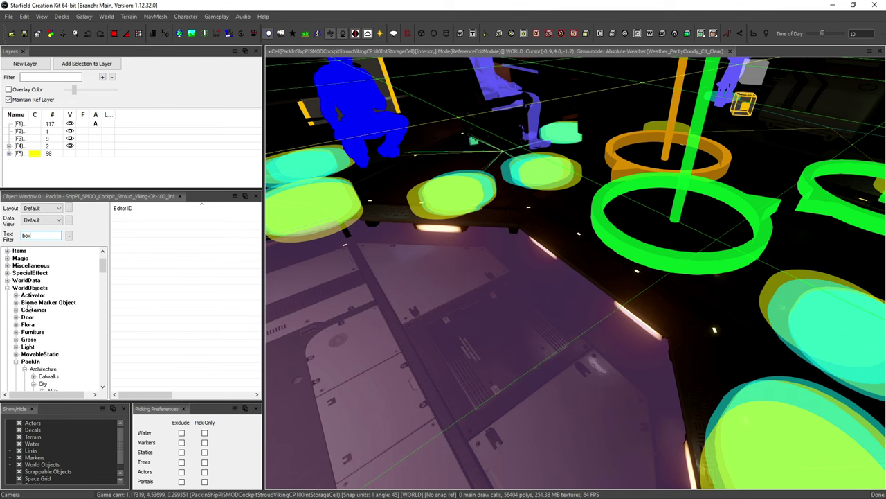
pyautogui.click(26, 288)
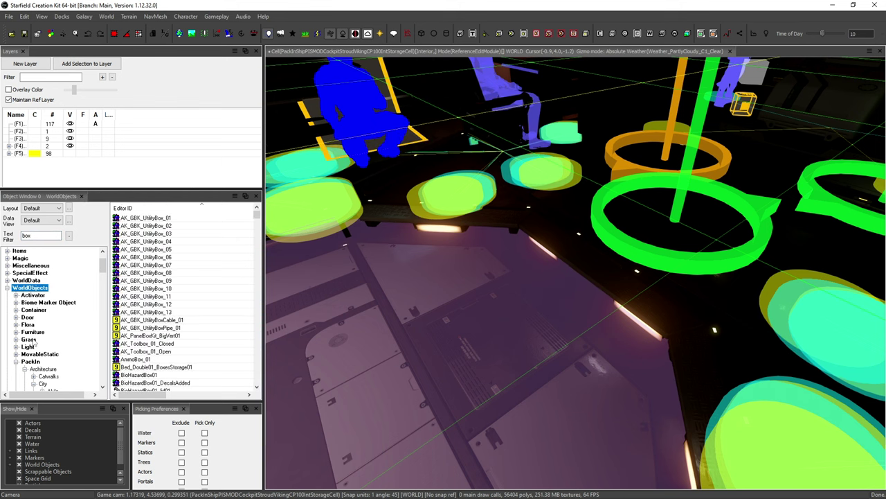
pyautogui.click(32, 340)
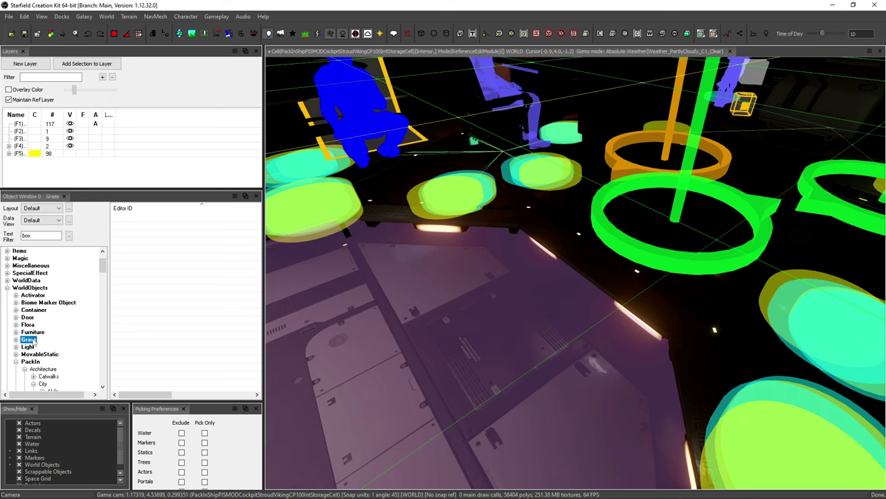
pyautogui.click(31, 332)
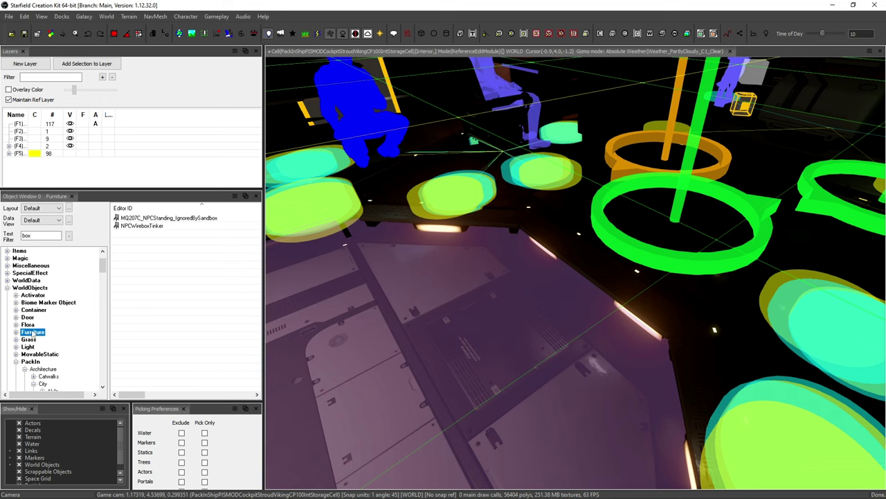
pyautogui.click(28, 326)
pyautogui.click(27, 317)
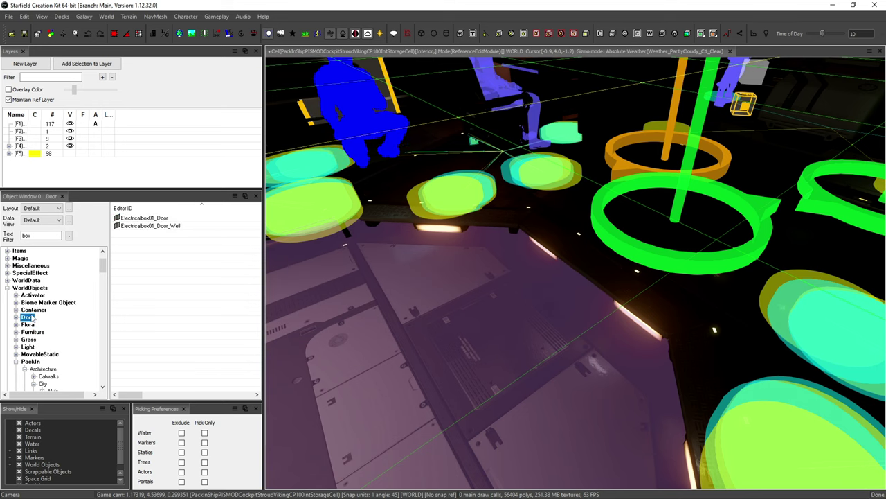
pyautogui.click(32, 309)
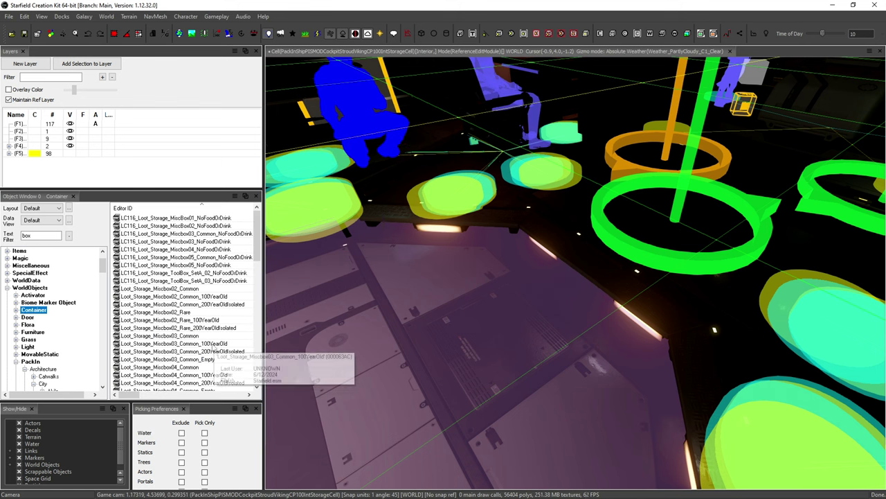
# - Preview the Loot_Storage_Miscbox02 Rare_100YearOld, Rare and Common containers and view the model from several angles
pyautogui.click(170, 320)
pyautogui.rightClick(170, 322)
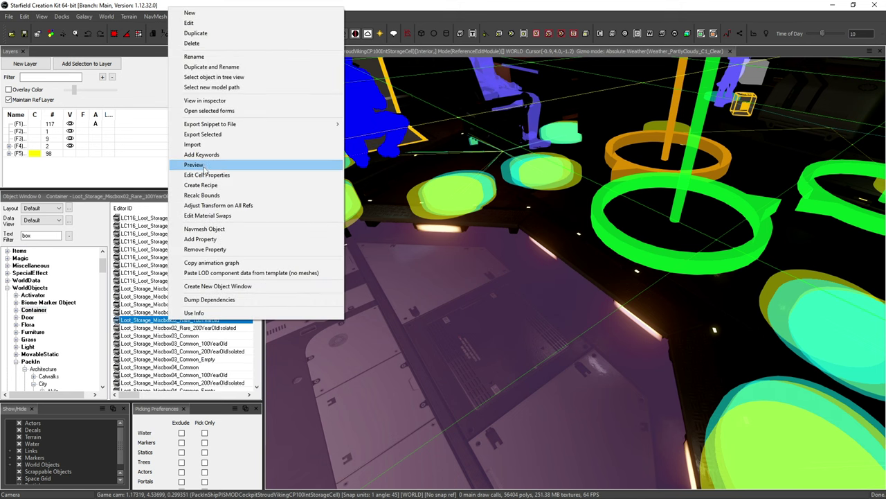
pyautogui.click(205, 165)
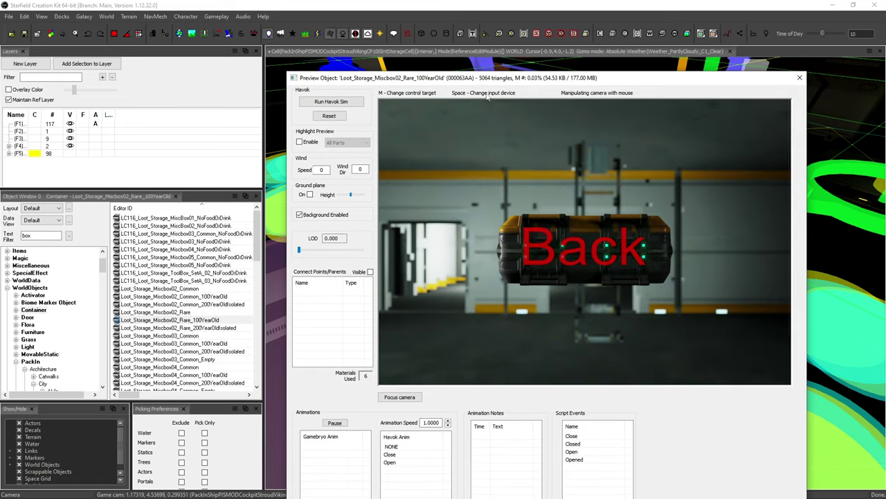
pyautogui.click(176, 314)
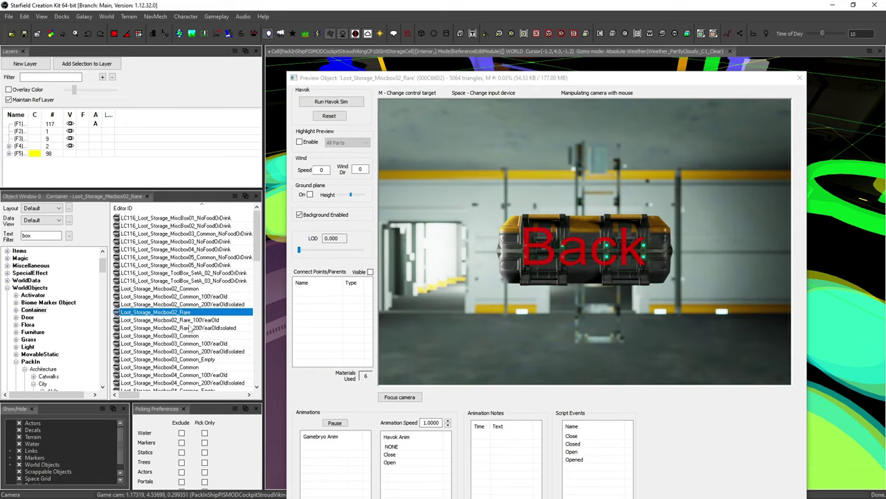
pyautogui.moveTo(551, 275); pyautogui.dragTo(610, 311)
pyautogui.click(195, 289)
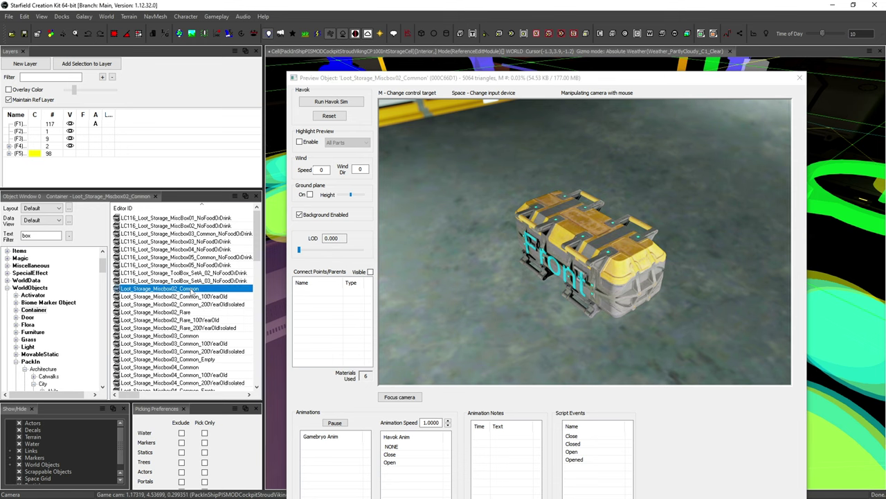
pyautogui.moveTo(393, 287); pyautogui.dragTo(443, 290)
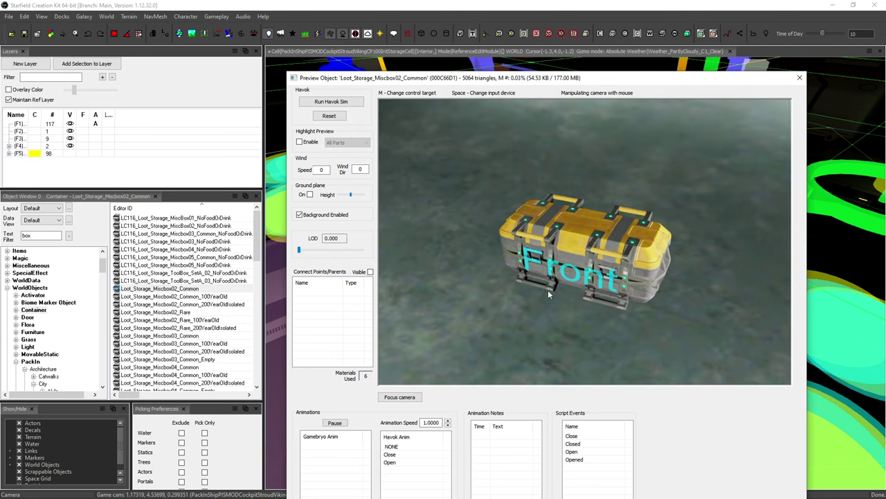
# - Preview the LC116_Loot_Storage ToolBox_SetA containers and the Miscbox05 and Miscbox03 NoFoodOrDrink variants
pyautogui.click(188, 272)
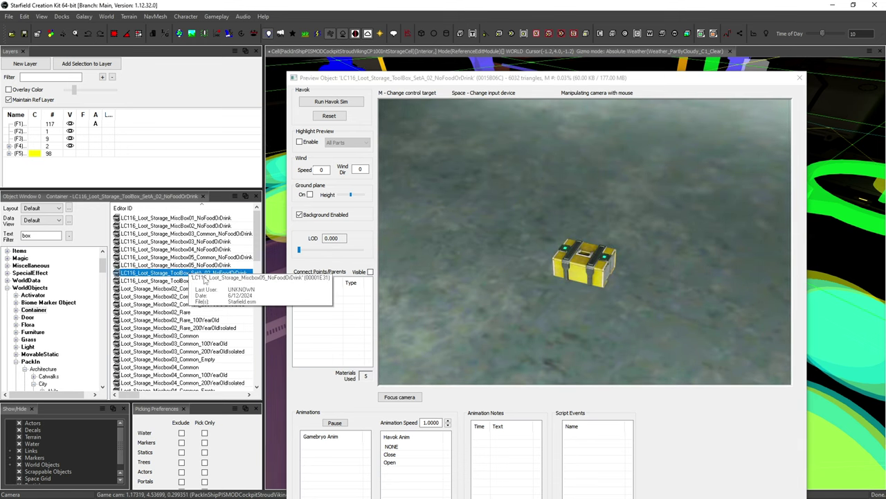
pyautogui.click(194, 280)
pyautogui.press('Up')
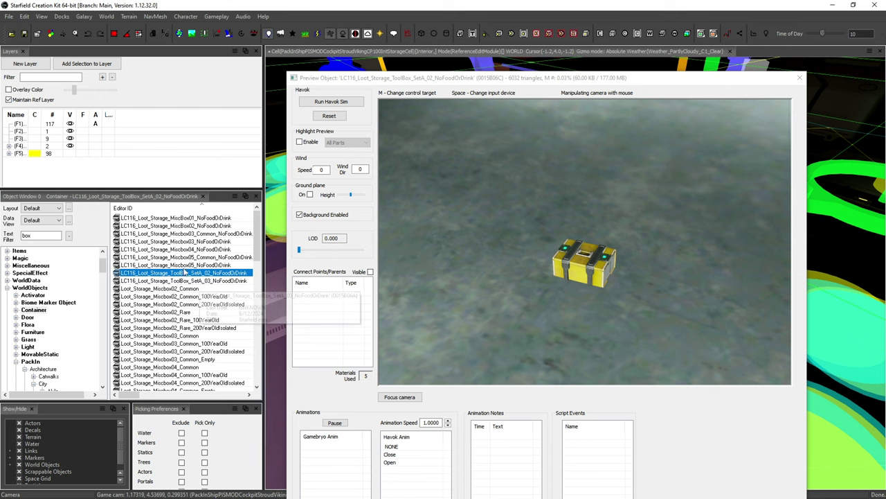
pyautogui.click(188, 265)
pyautogui.click(189, 258)
pyautogui.click(187, 241)
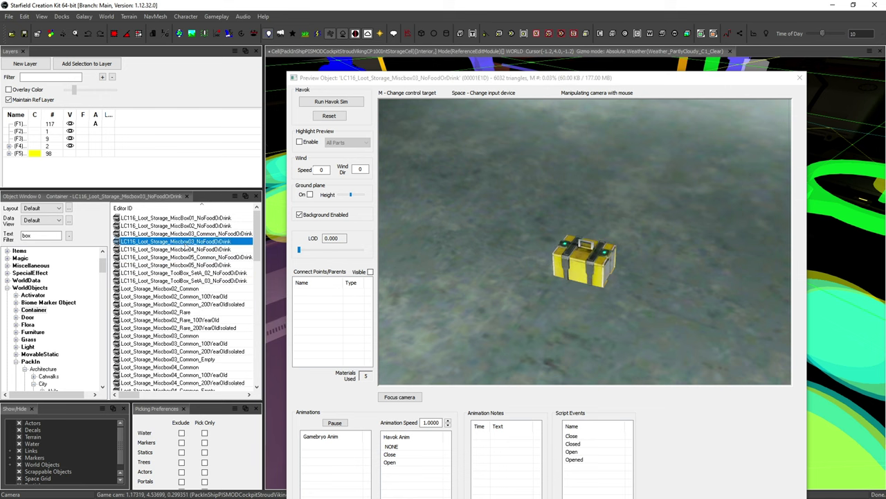
# - Compare LC116_Loot_Storage_MiscBox01_NoFoodOrDrink with its neighbouring variants in the preview and inspect its model from another angle
pyautogui.click(187, 225)
pyautogui.click(185, 220)
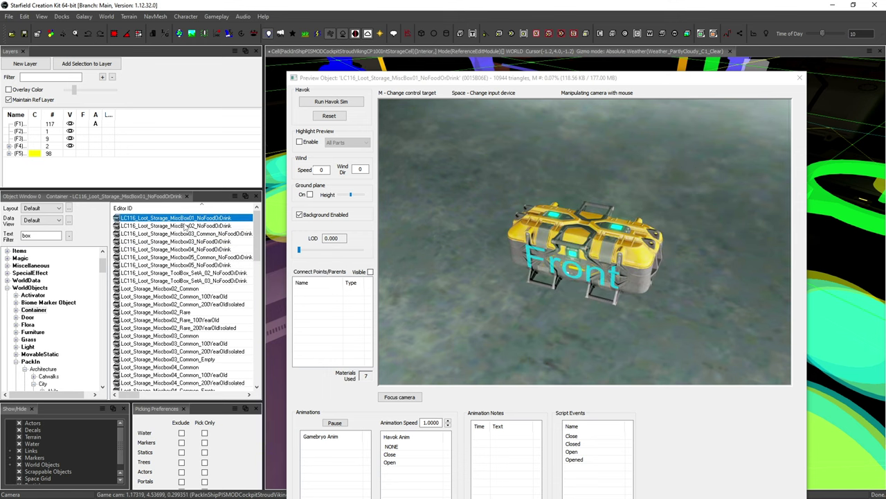
pyautogui.click(179, 250)
pyautogui.click(184, 219)
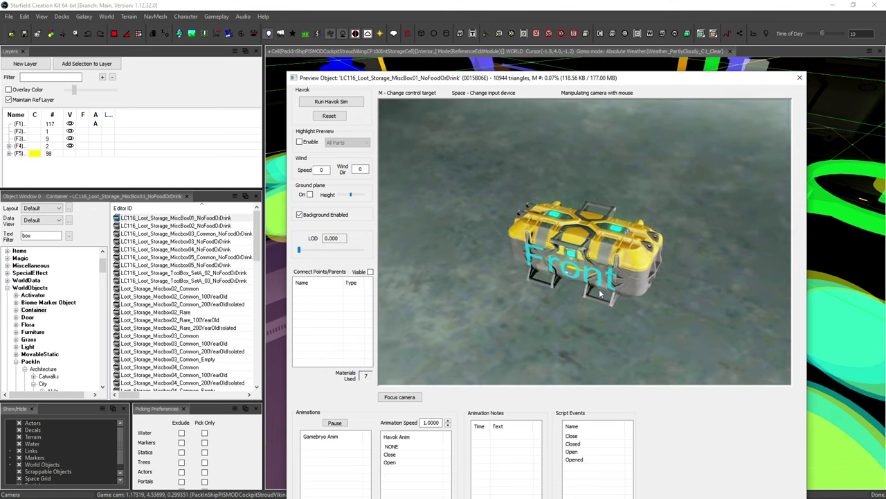
pyautogui.moveTo(490, 254); pyautogui.dragTo(591, 296)
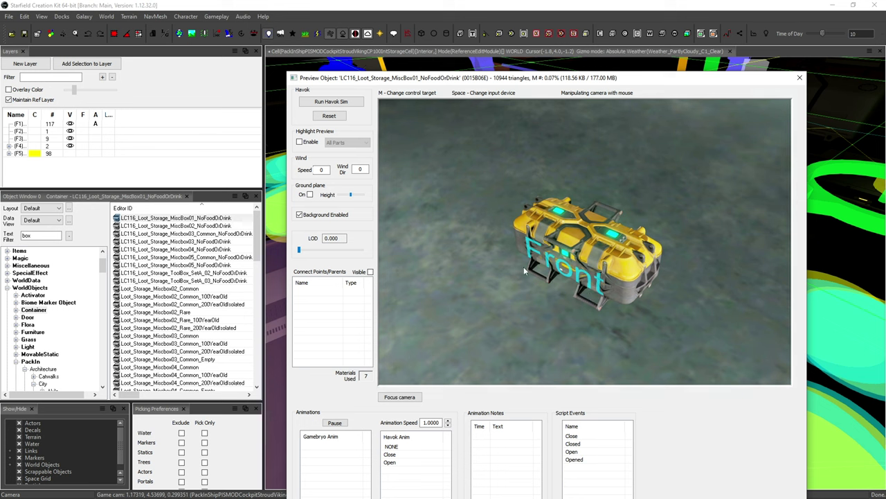
# - Preview LC116_Loot_Storage_Miscbox03_NoFoodOrDrink once more and close the preview
pyautogui.click(203, 226)
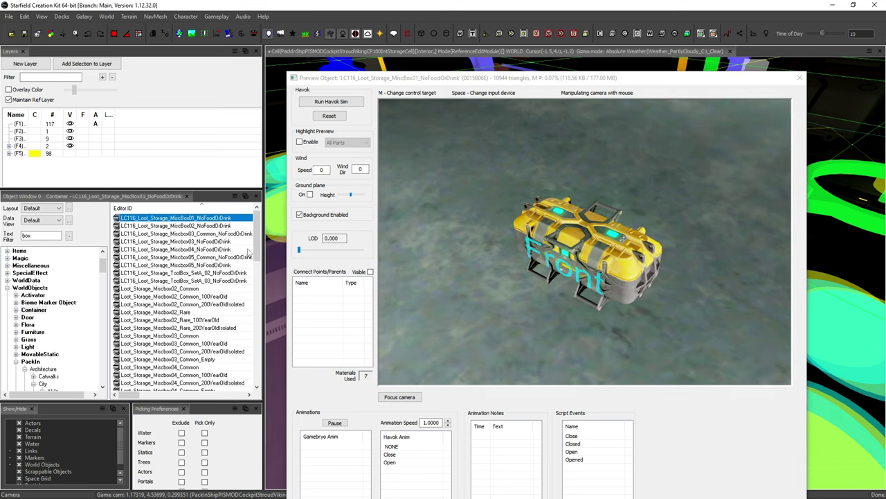
pyautogui.click(201, 242)
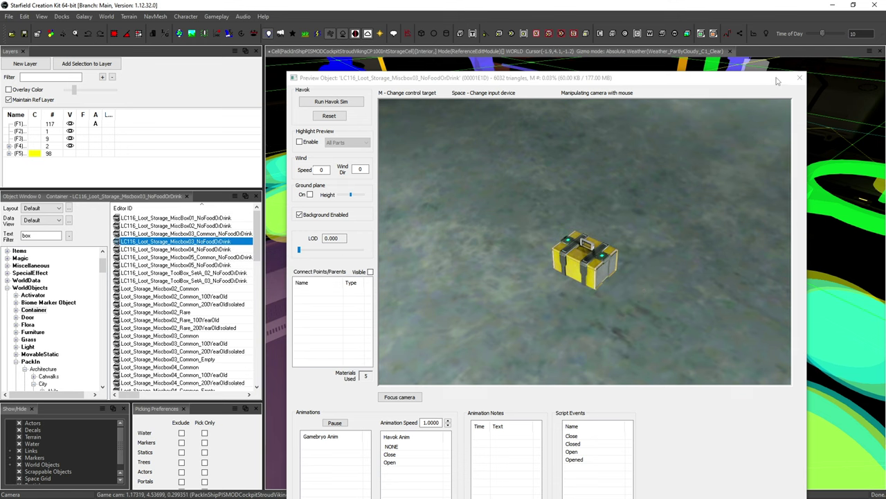
pyautogui.moveTo(777, 81); pyautogui.dragTo(750, 178)
pyautogui.click(773, 174)
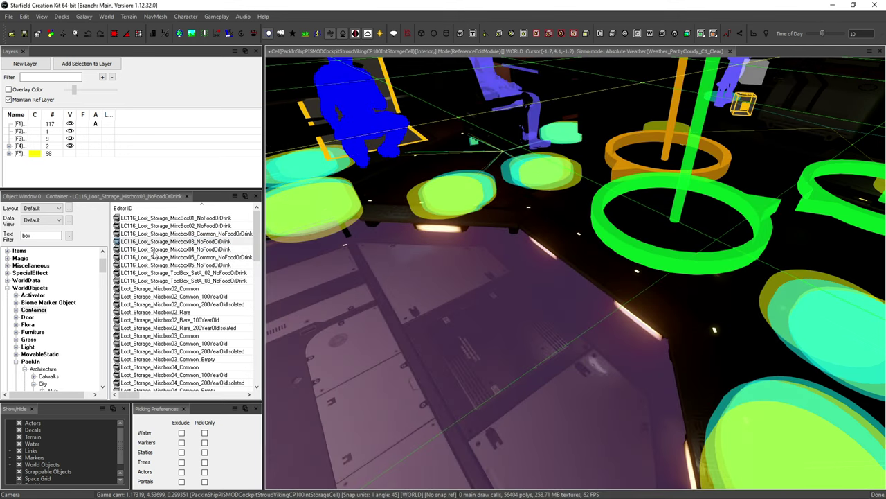
# - Place an LC116_Loot_Storage_Miscbox03_NoFoodOrDrink container on the cockpit floor and adjust its position near the front floor lights
pyautogui.moveTo(176, 241); pyautogui.dragTo(472, 271)
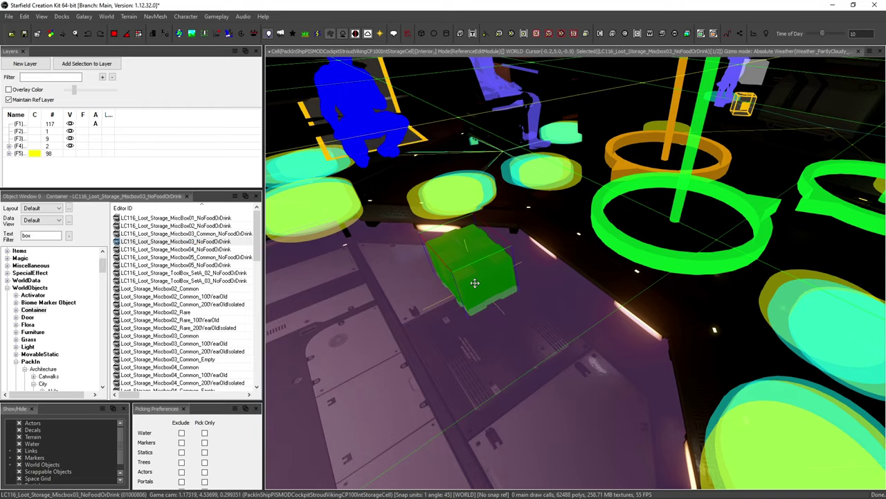
pyautogui.moveTo(482, 377)
pyautogui.mouseDown(button='middle')
pyautogui.moveTo(478, 333)
pyautogui.moveTo(505, 334)
pyautogui.moveTo(490, 382)
pyautogui.moveTo(475, 332)
pyautogui.moveTo(482, 380)
pyautogui.mouseUp(button='middle')
pyautogui.moveTo(503, 259); pyautogui.dragTo(521, 240)
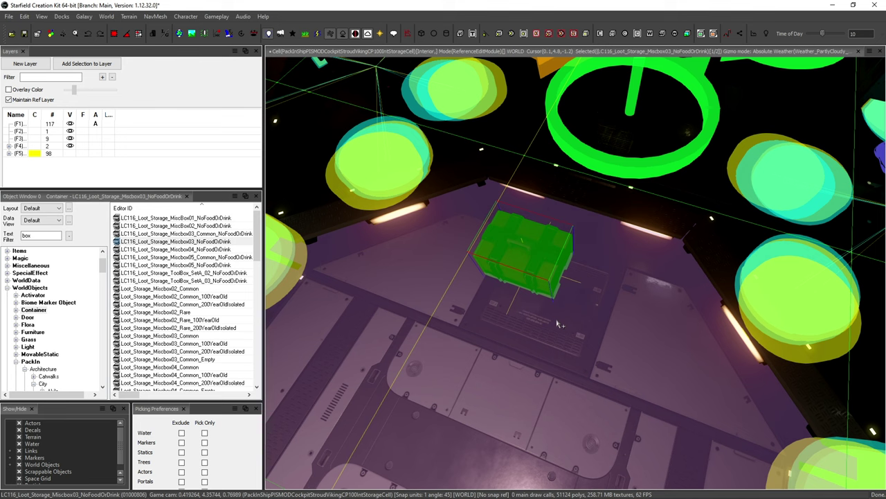
# - Rotate the placed container and shift it closer to the front edge of the cockpit floor
pyautogui.press('e')
pyautogui.moveTo(544, 243); pyautogui.dragTo(533, 270)
pyautogui.moveTo(511, 237); pyautogui.dragTo(517, 223)
pyautogui.press('w')
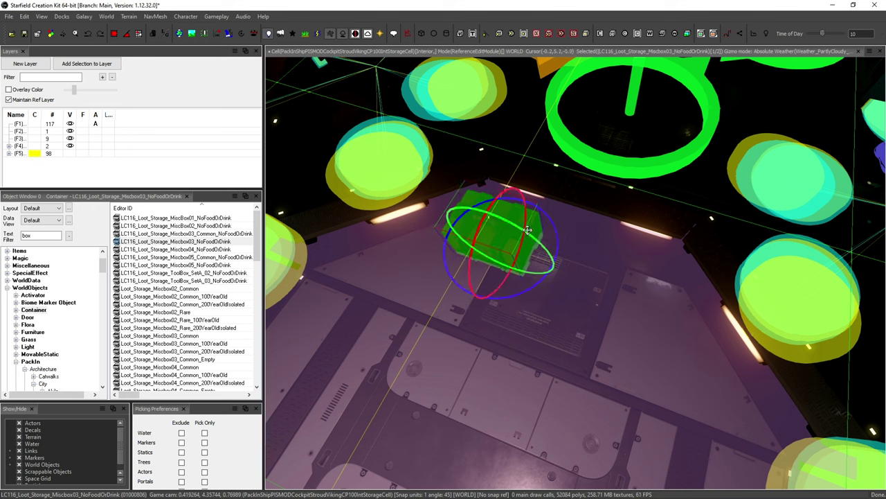
# - Undo the last container adjustment and turn the container about its vertical axis to about -34.4°
pyautogui.moveTo(536, 239); pyautogui.dragTo(568, 283)
pyautogui.hotkey('ctrl', 'z')
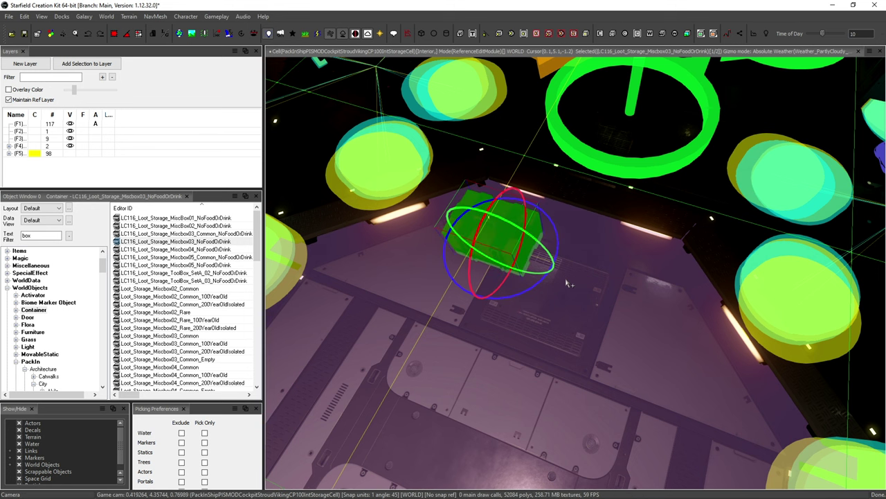
pyautogui.moveTo(555, 247); pyautogui.dragTo(488, 305)
pyautogui.press('w')
pyautogui.press('e')
# - Check the placed container's position and rotation in its reference properties and close them without changes
pyautogui.rightClick(511, 235)
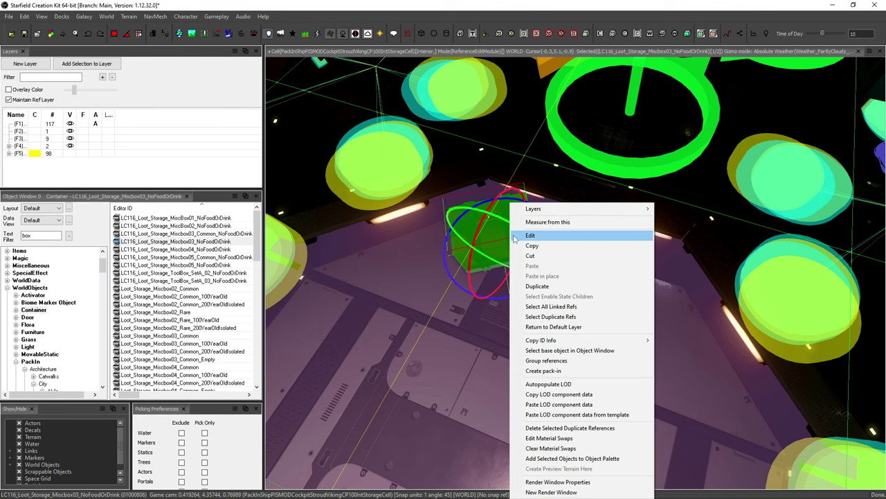
pyautogui.click(529, 236)
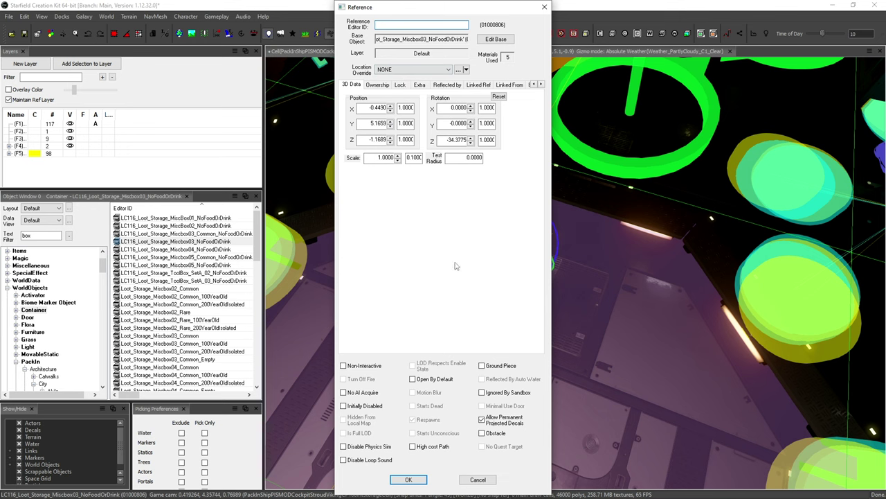
pyautogui.click(544, 7)
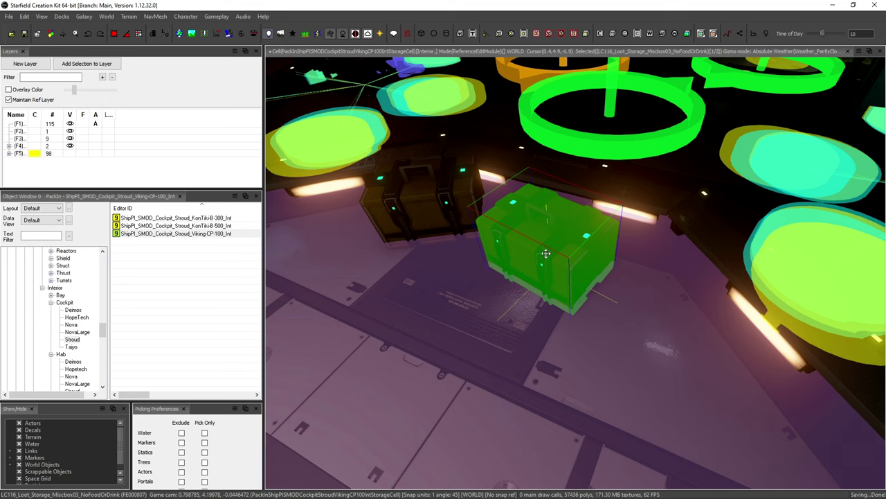
# - Open the placed container's reference properties and review its ownership and lock settings
pyautogui.rightClick(534, 233)
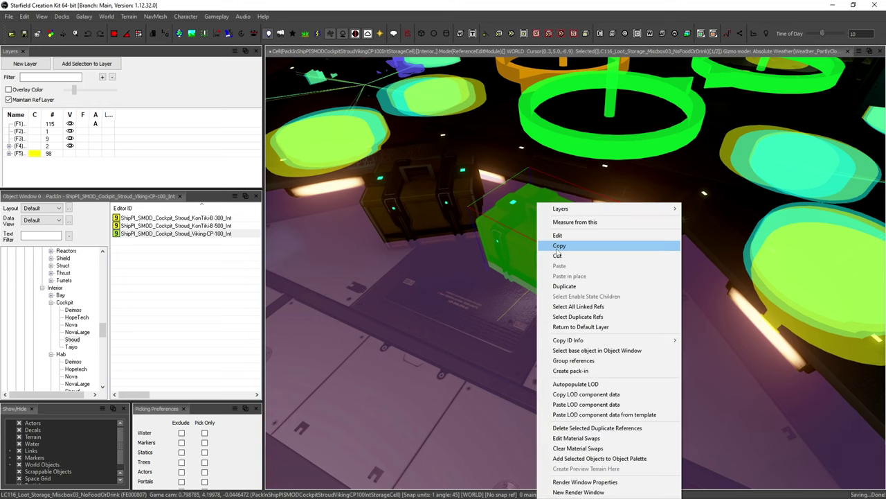
pyautogui.click(561, 239)
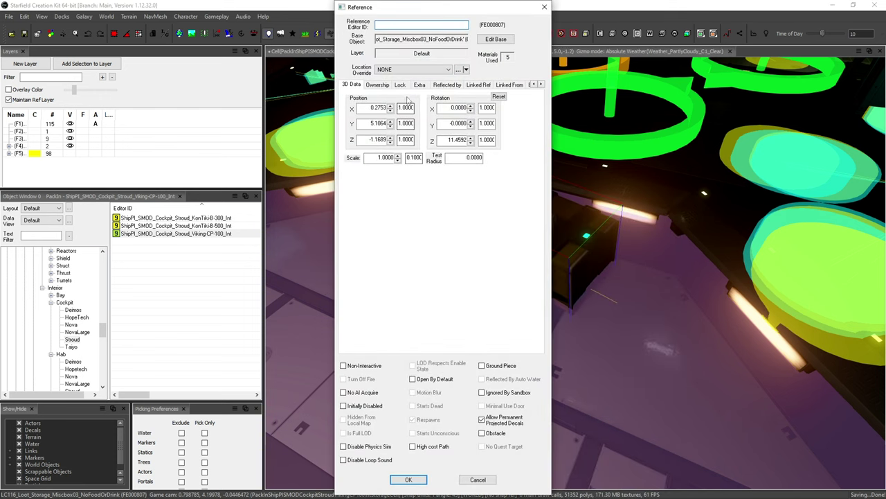
pyautogui.click(378, 87)
pyautogui.click(405, 85)
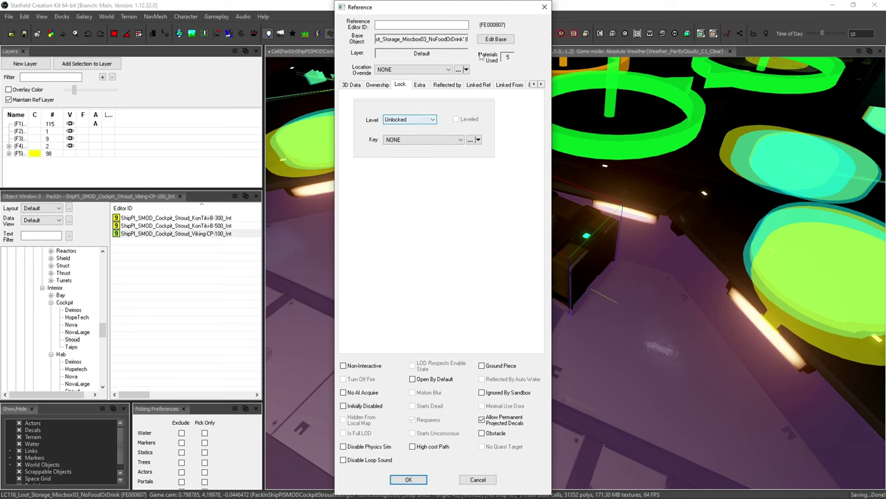
# - Open the container's base record and inspect the LLE_Skill_Scavenging_Credits and LLC_Loot_Misc_Small_NoFoodOrDrink entries in its item list
pyautogui.click(498, 39)
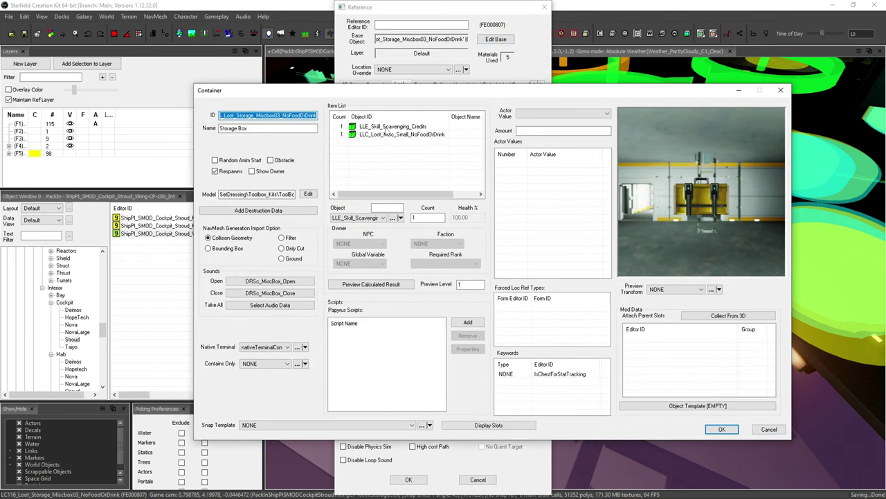
pyautogui.click(385, 128)
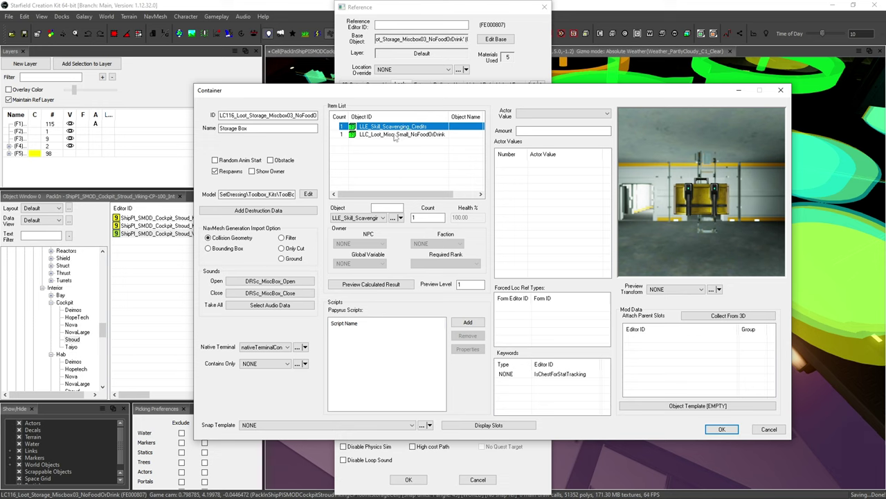
pyautogui.click(423, 135)
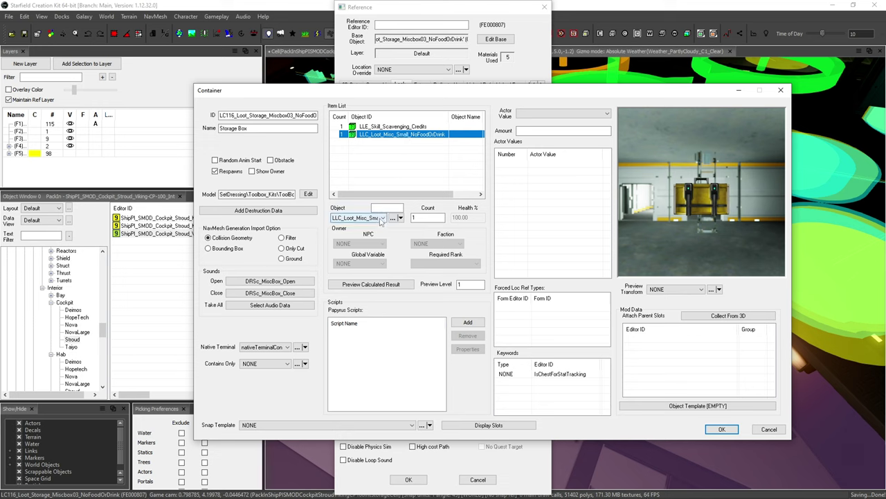
# - Browse the leveled loot lists available for the LLC_Loot_Misc_Small_NoFoodOrDrink entry and check its count without changing either
pyautogui.click(380, 218)
pyautogui.scroll(-3, 382, 361)
pyautogui.scroll(15, 383, 361)
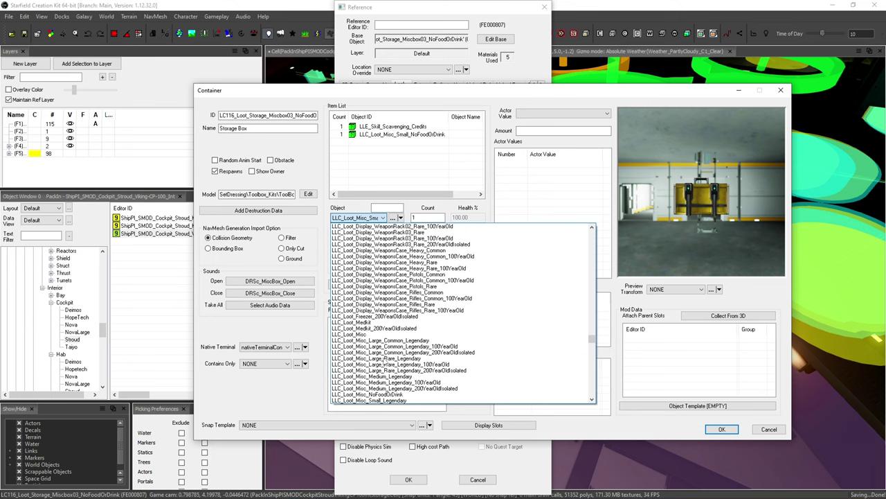
pyautogui.scroll(5, 393, 277)
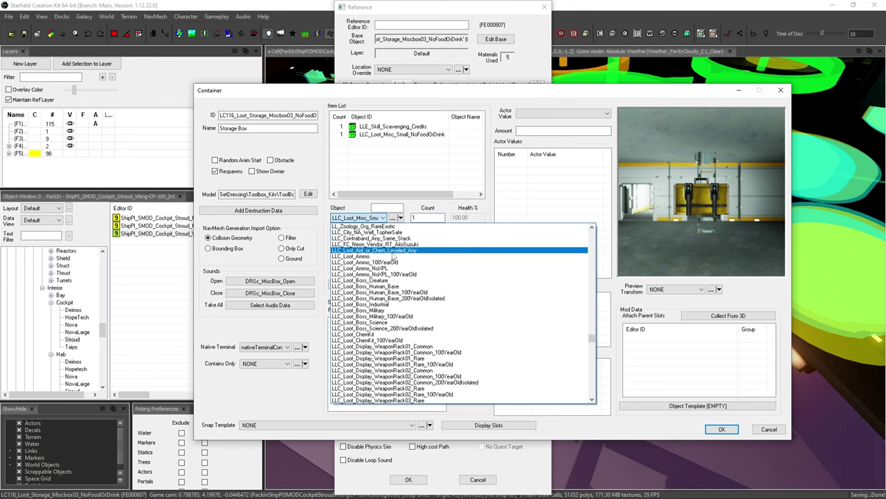
pyautogui.click(434, 181)
pyautogui.moveTo(429, 217); pyautogui.dragTo(409, 219)
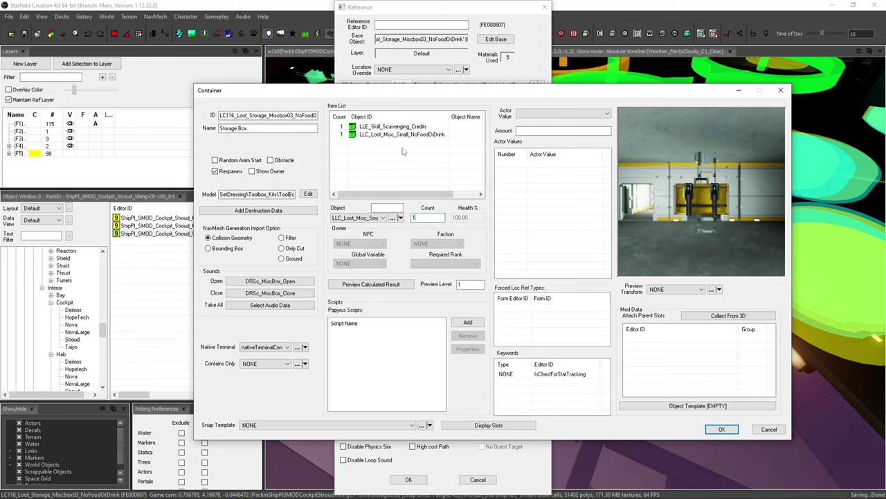
# - Try deleting both loot entries from the container's item list, turn the model preview, and close the base record without saving
pyautogui.rightClick(403, 135)
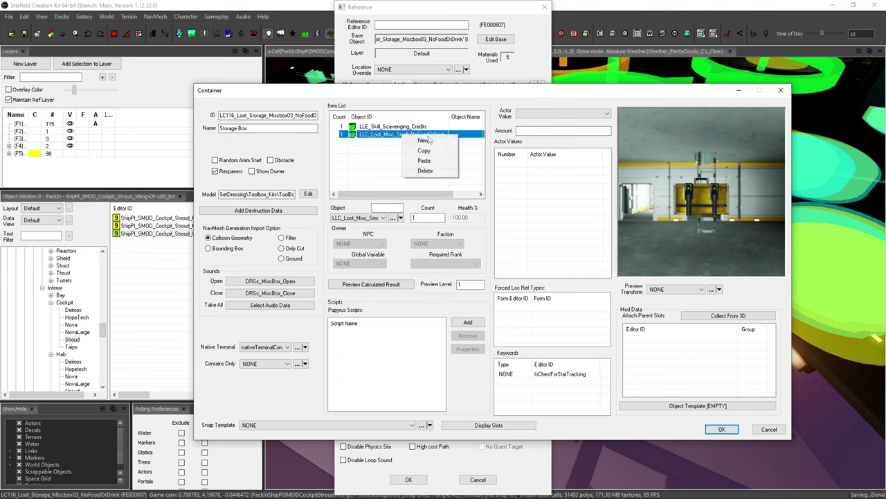
pyautogui.click(432, 177)
pyautogui.rightClick(403, 128)
pyautogui.click(430, 166)
pyautogui.moveTo(706, 203); pyautogui.dragTo(680, 223)
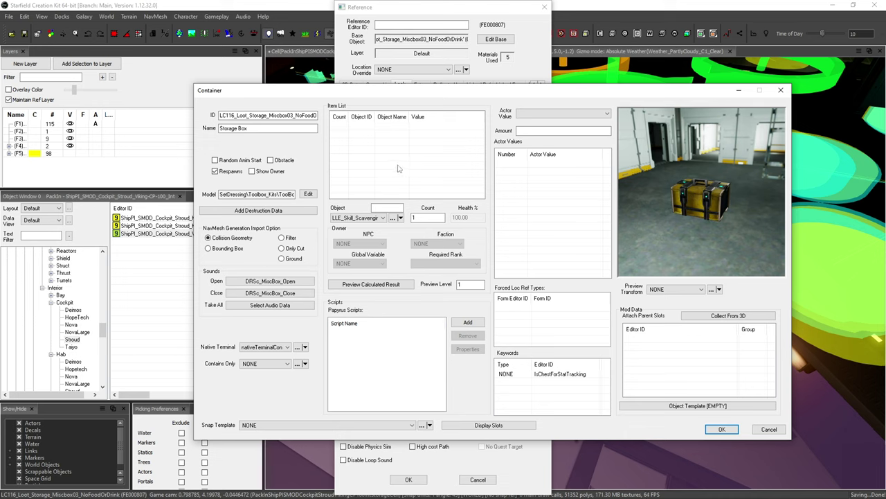
pyautogui.click(781, 90)
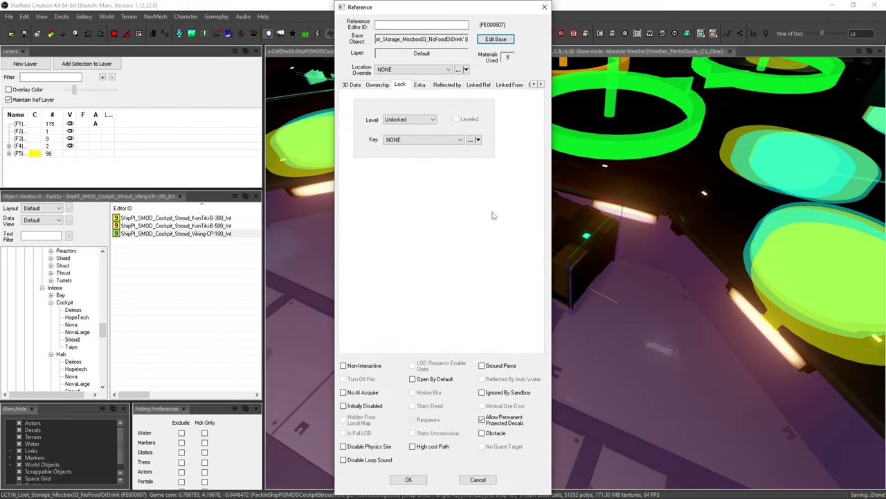